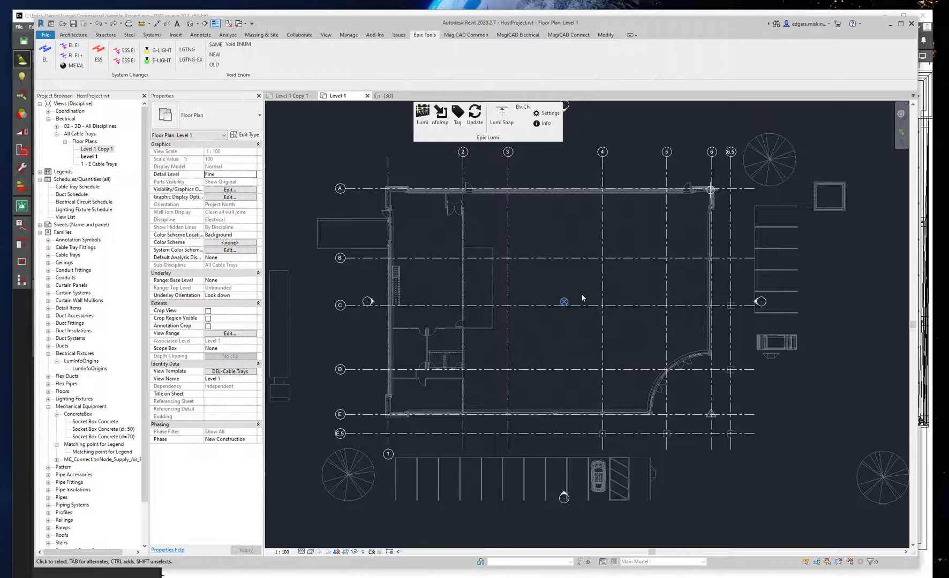
Step: Look over the Level 1 floor plan of the host project with its grid lines and linked building
middle_click_drag(548, 356, 570, 369)
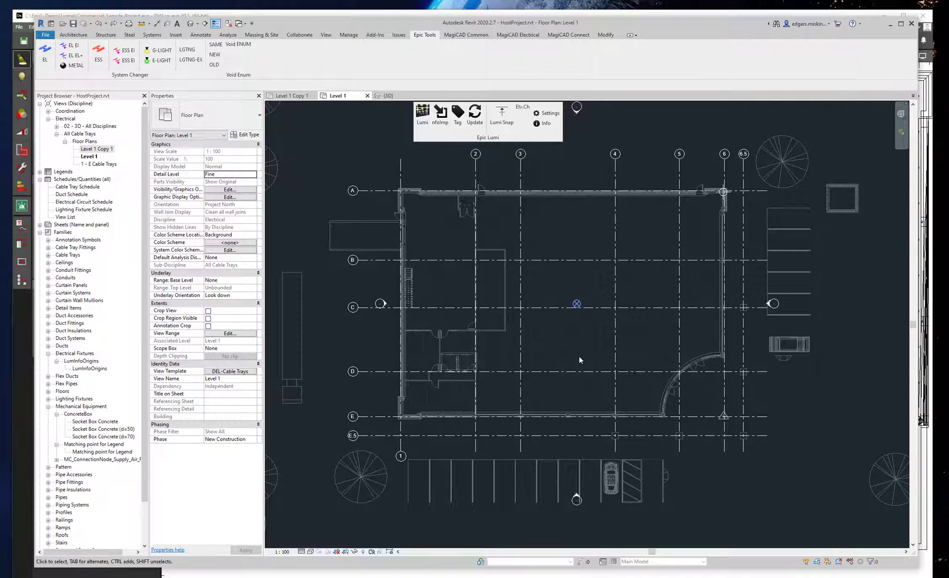
middle_click_drag(580, 360, 596, 345)
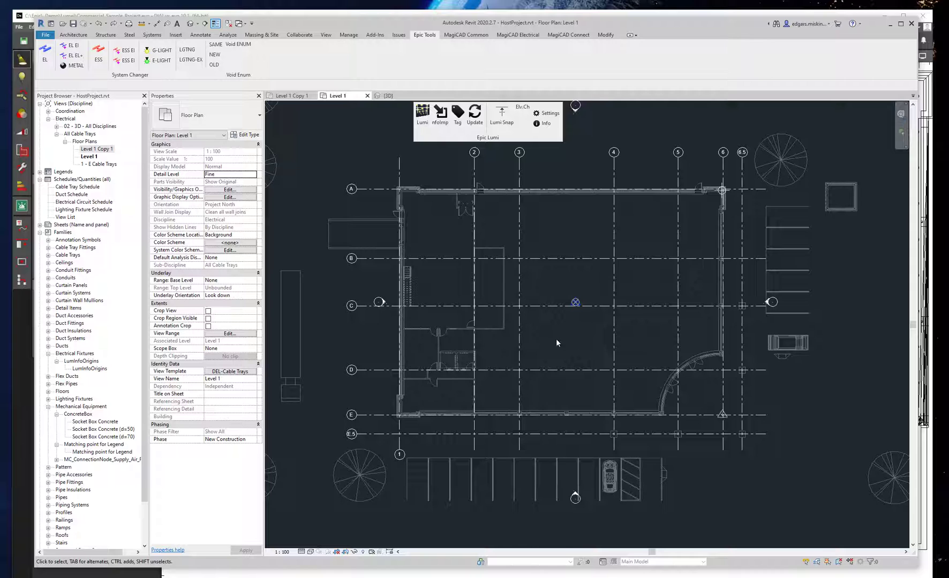
mouse_move(582, 317)
middle_mouse_down()
mouse_move(570, 339)
mouse_move(566, 311)
middle_mouse_up()
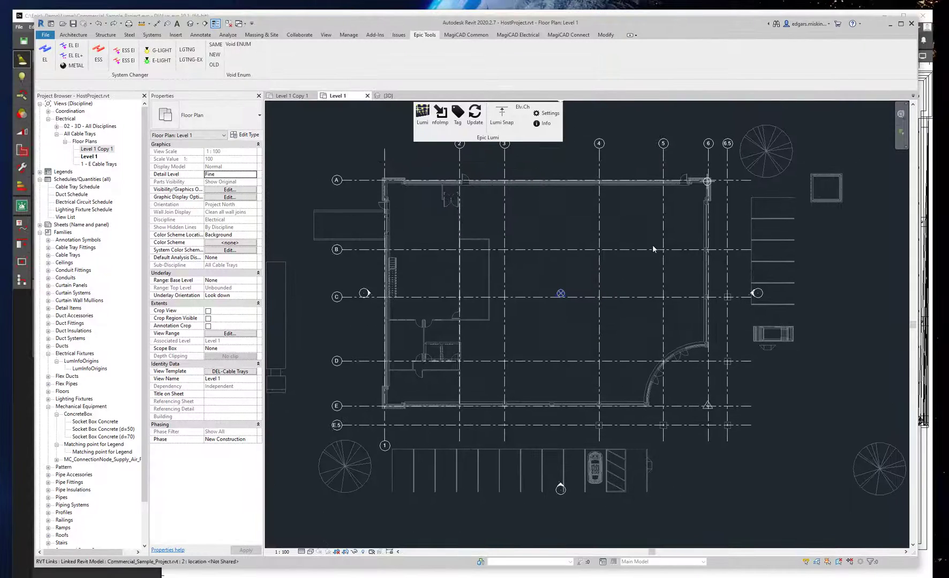
scroll(670, 222, "up", 1)
middle_click_drag(699, 202, 617, 274)
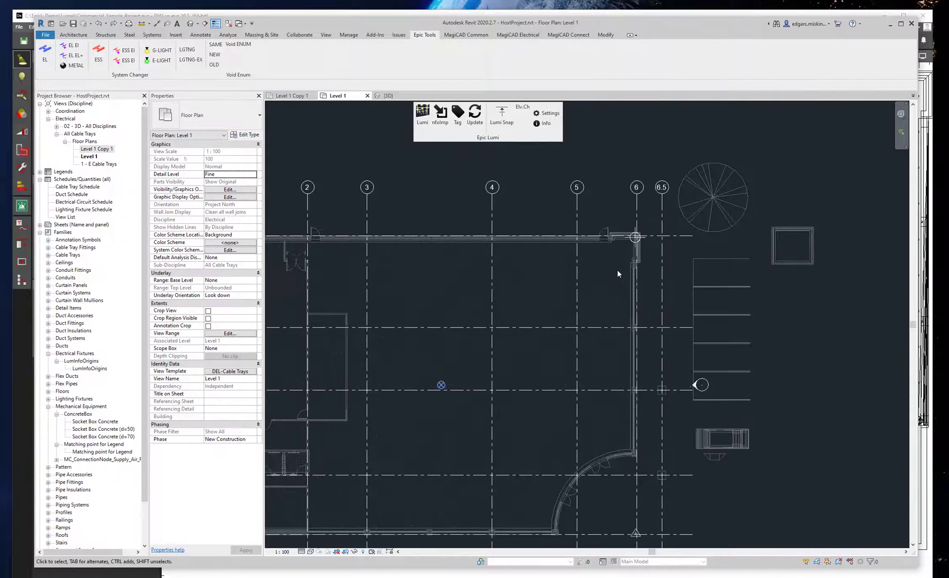
middle_click_drag(405, 384, 563, 318)
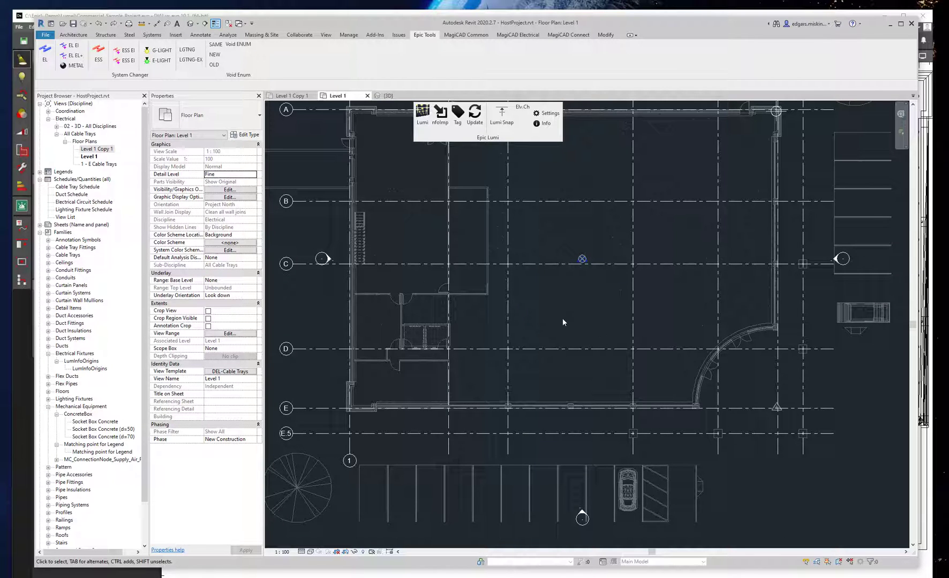
middle_click_drag(551, 379, 517, 433)
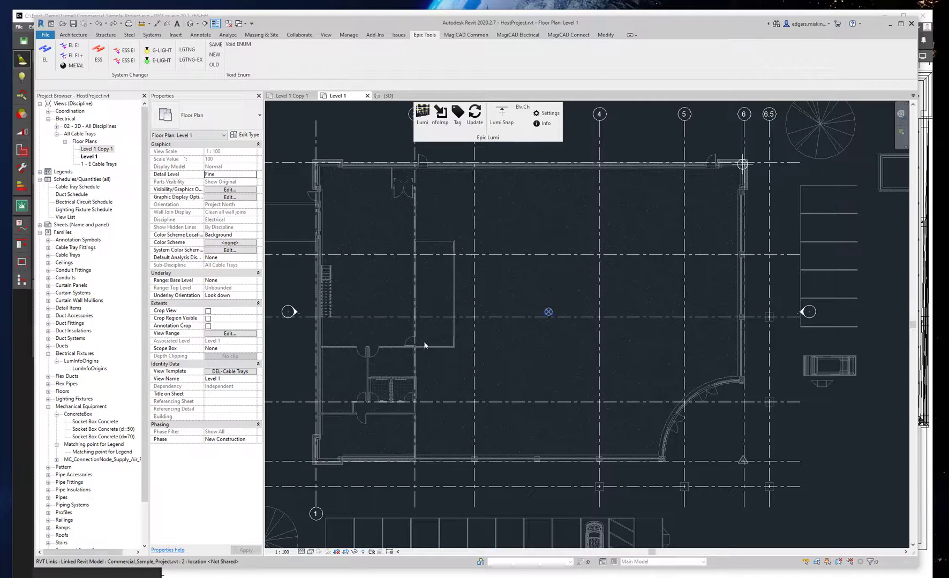
Step: Switch to DIALux evo and examine the building's luminaire layout in plan and in 3D
left_click(31, 537)
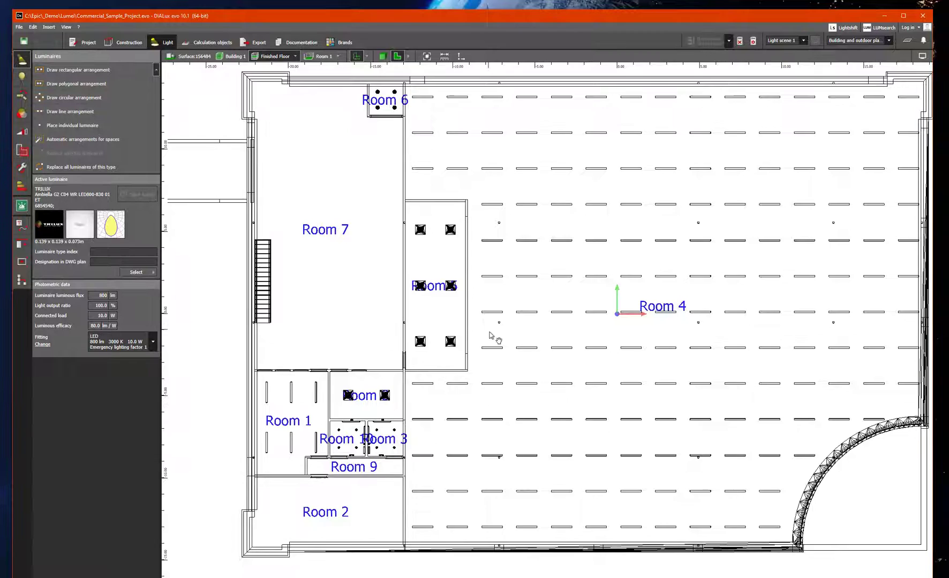
scroll(472, 340, "up", 3)
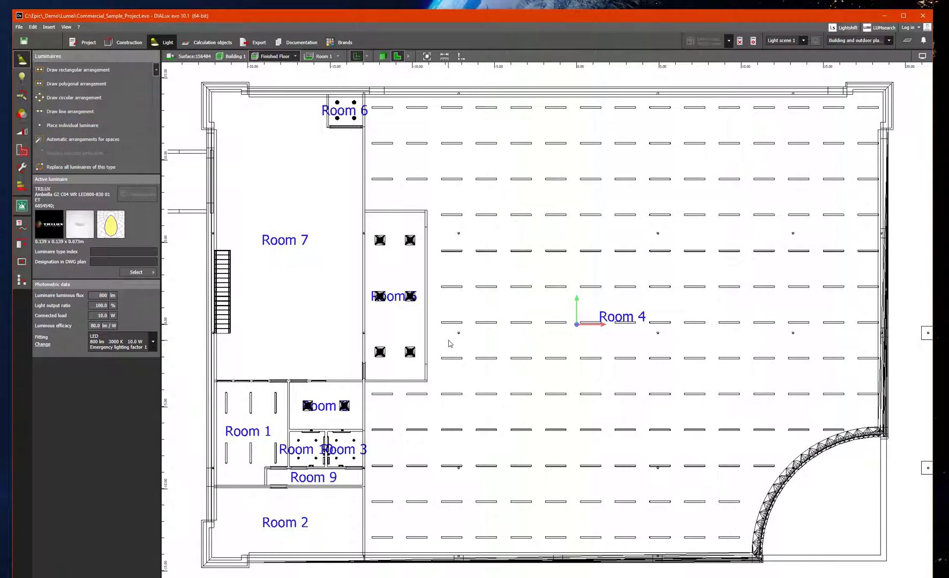
middle_click_drag(512, 361, 511, 373)
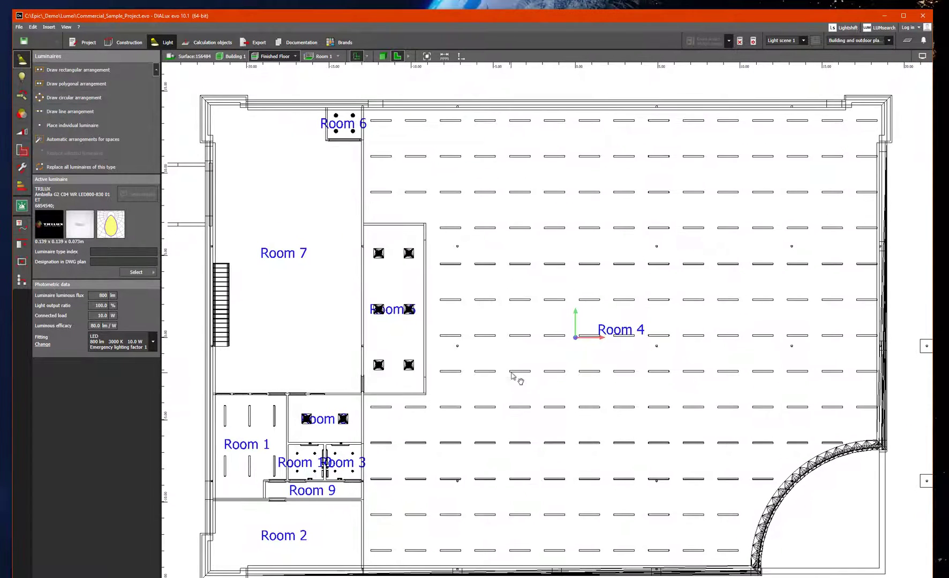
middle_click_drag(421, 452, 526, 419)
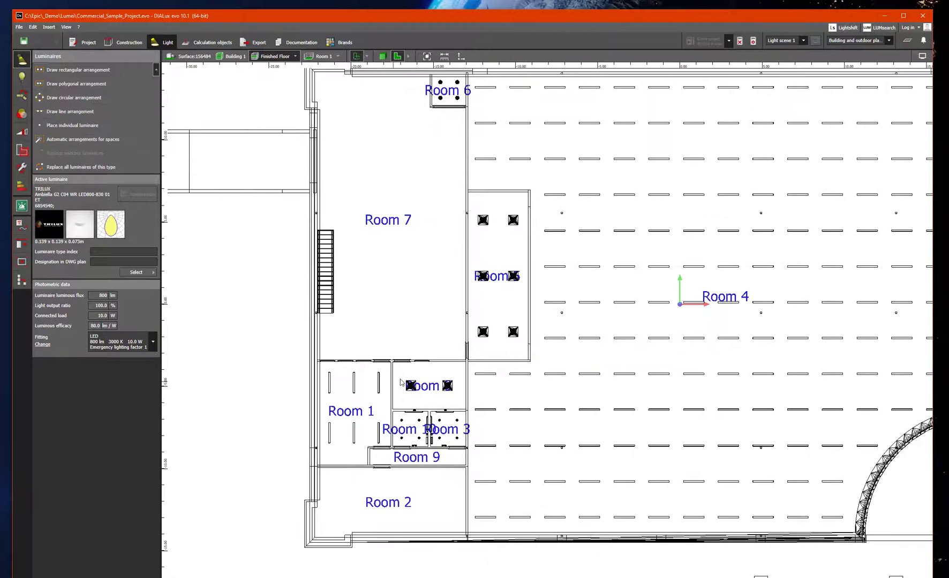
middle_click_drag(573, 441, 472, 471)
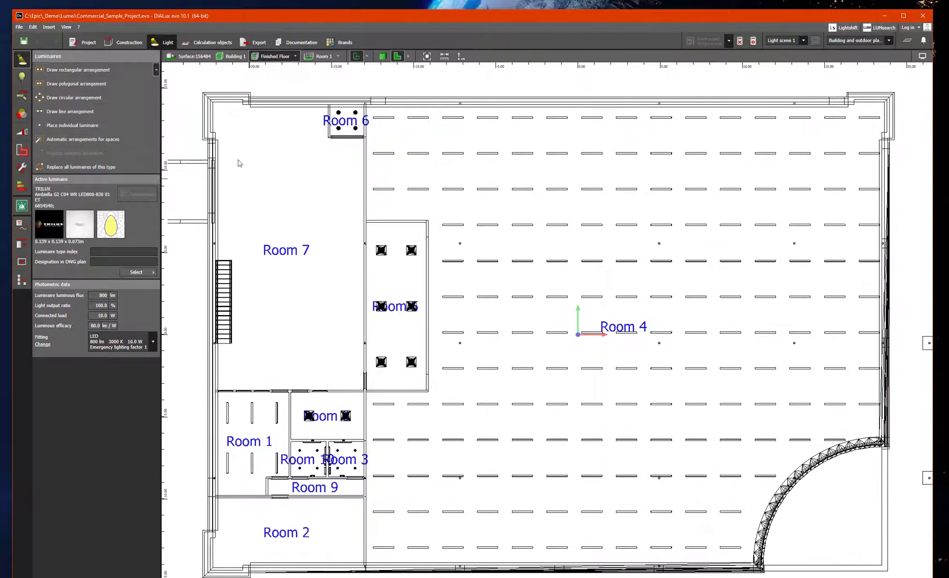
left_click(382, 56)
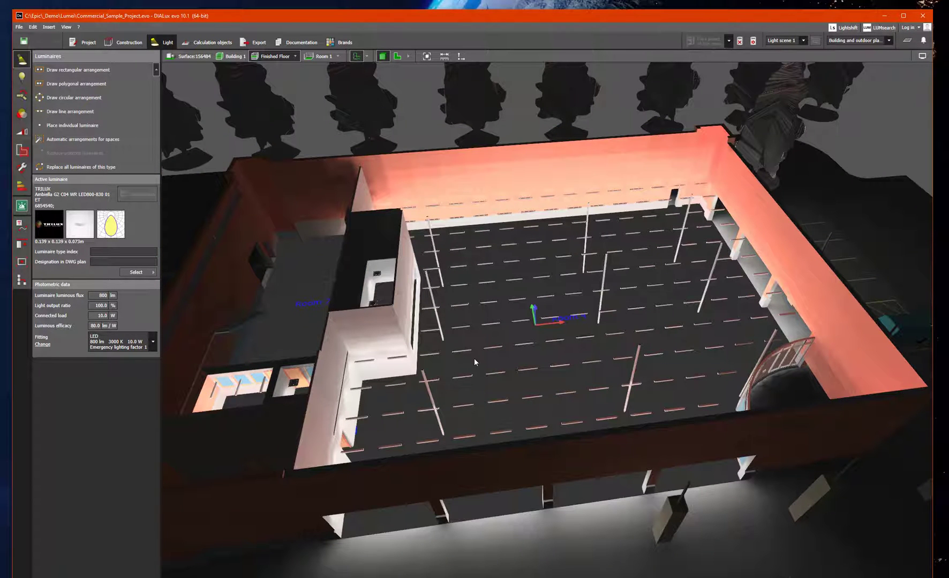
middle_click_drag(474, 362, 467, 383)
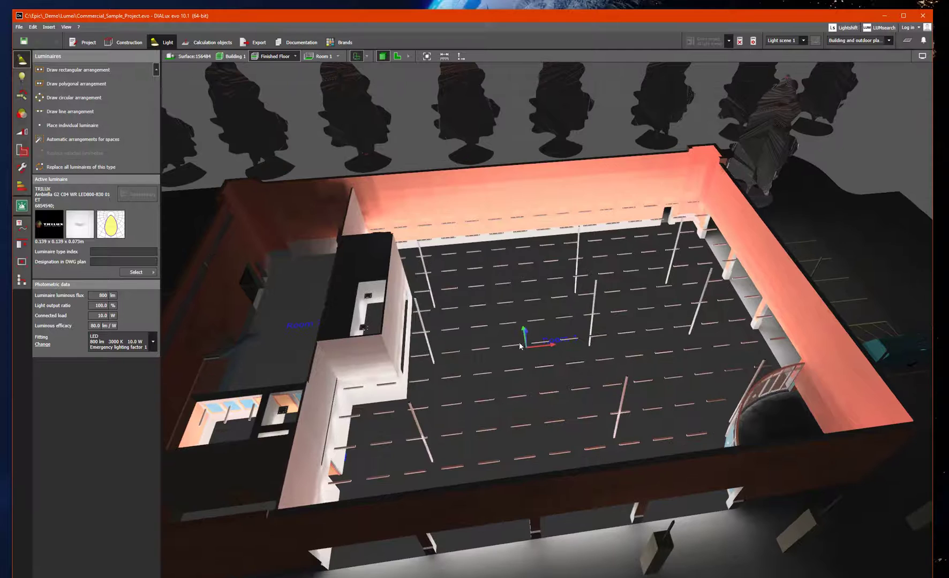
middle_click_drag(519, 346, 498, 354)
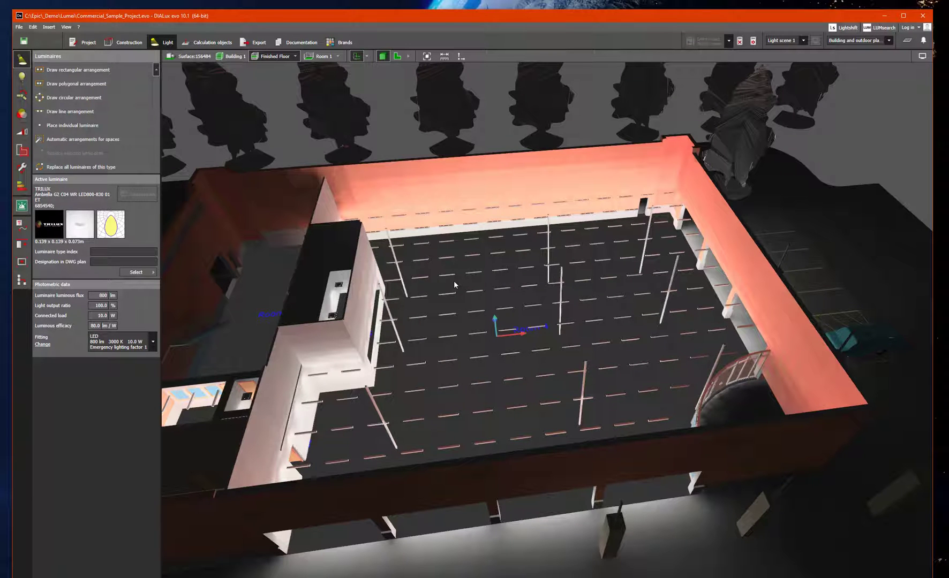
mouse_move(435, 293)
middle_mouse_down()
mouse_move(460, 297)
mouse_move(436, 311)
middle_mouse_up()
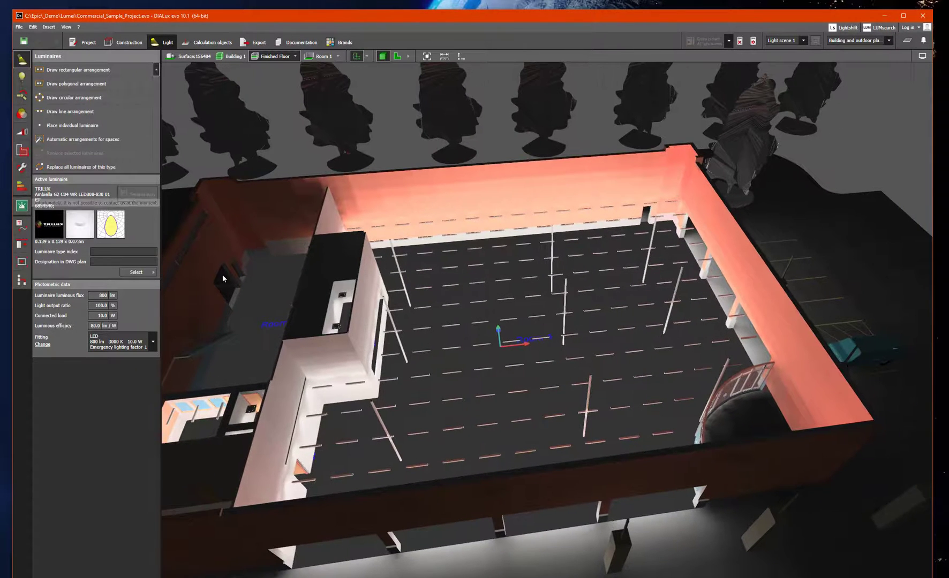
Step: Export the floor plan to a new DWG, overwriting Floor_Export.dwg in the Lumei folder
left_click(256, 43)
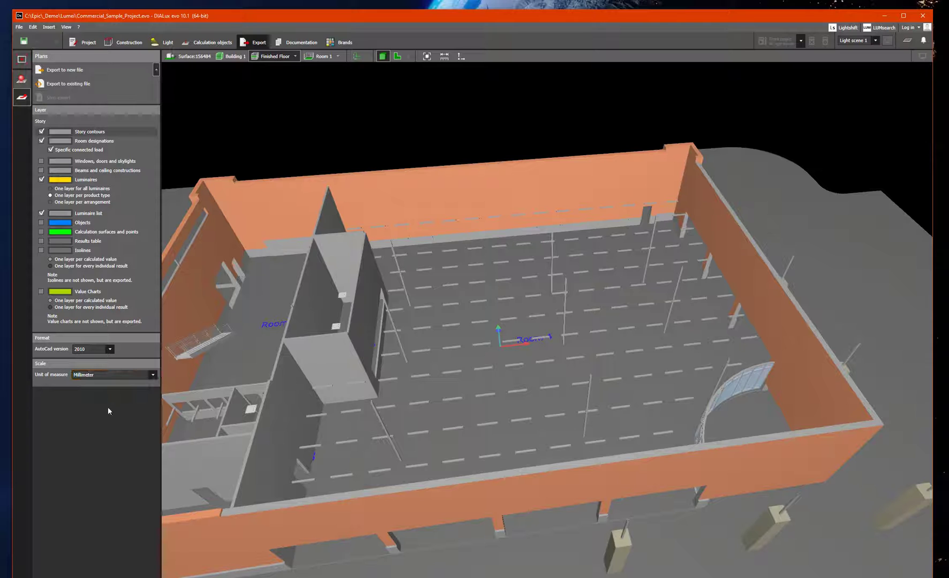
left_click(65, 70)
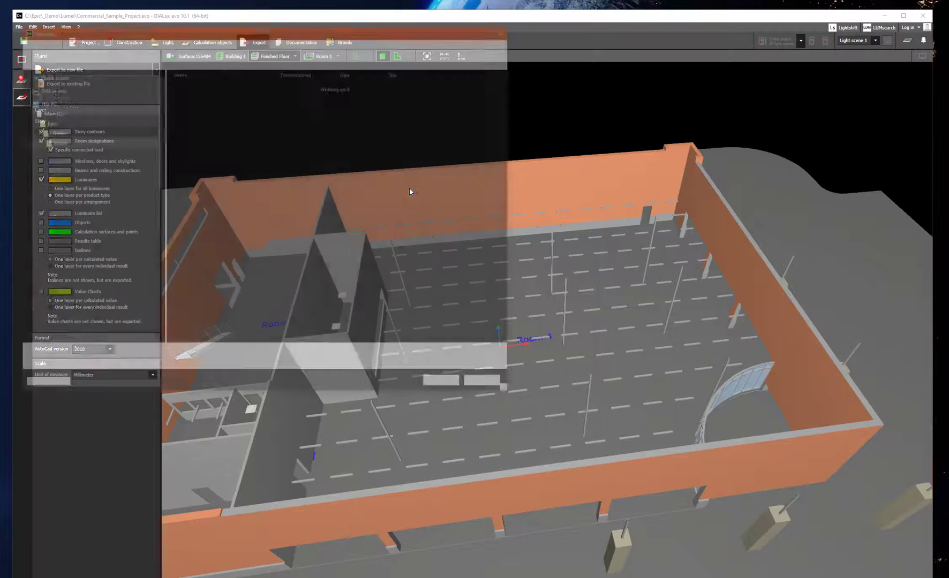
double_click(195, 93)
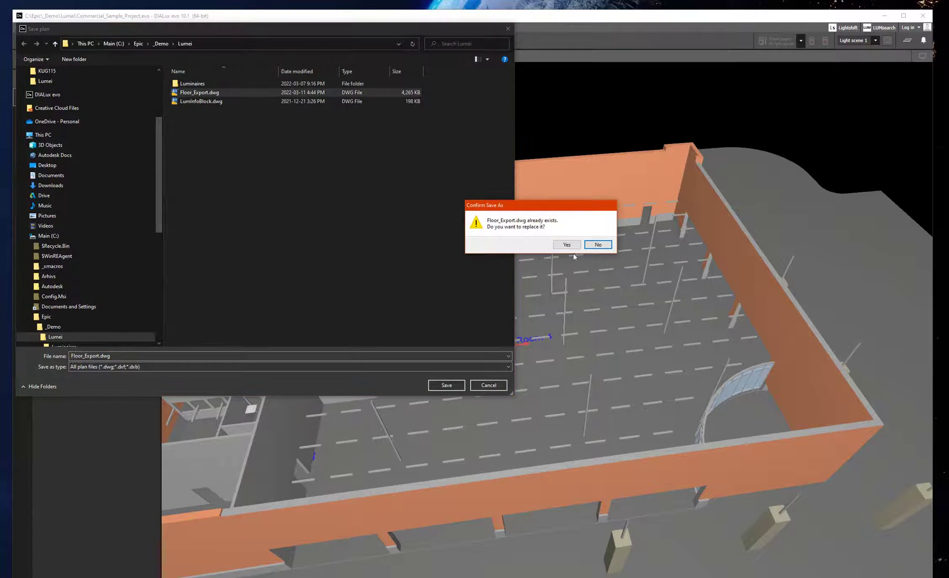
key("Return")
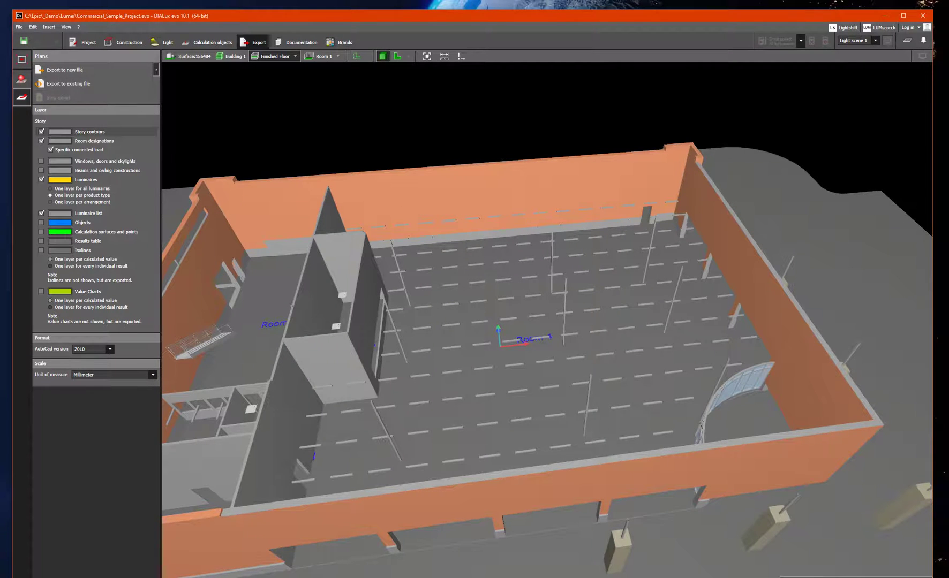
Step: Open the exported Floor_Export.dwg from the Lumei folder in AutoCAD and show the whole drawing
key("alt+Tab")
left_click(319, 495)
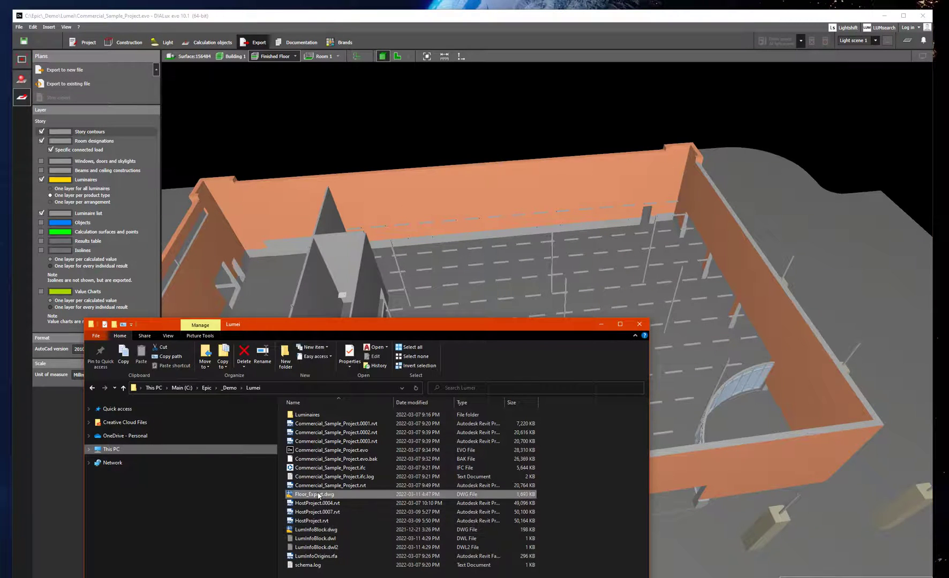
double_click(327, 495)
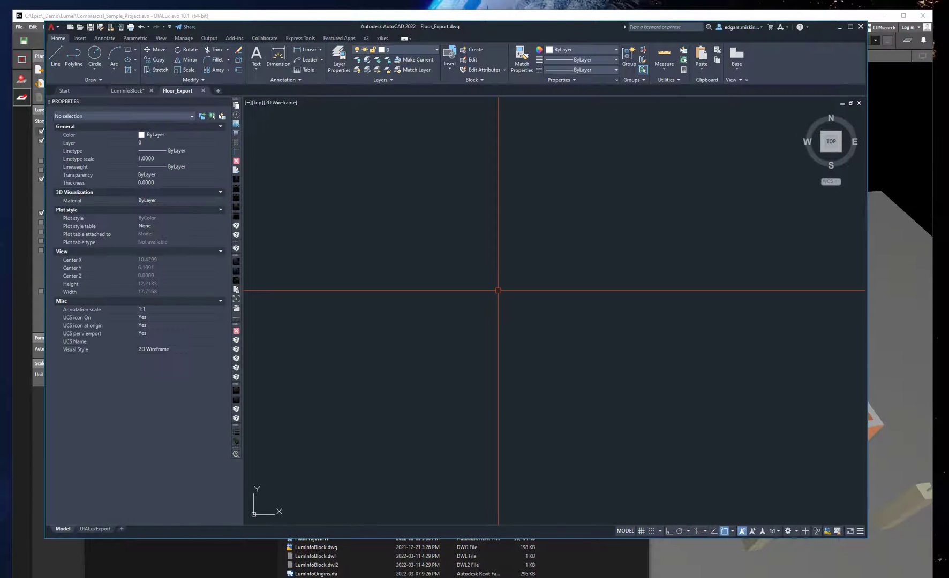
scroll(498, 291, "down", 4)
middle_click(498, 290)
middle_click(498, 290)
scroll(496, 318, "down", 1)
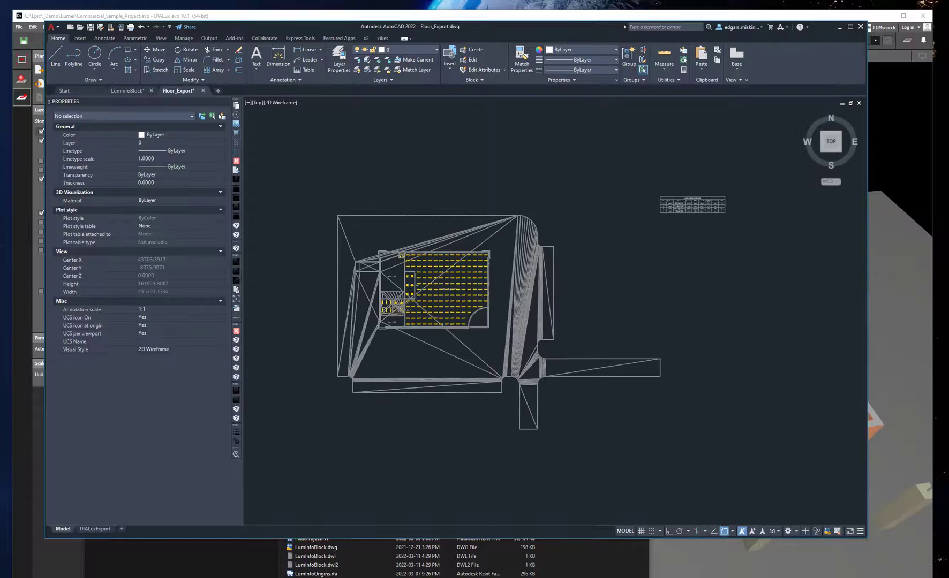
Step: Copy the LumInfoOrigins block from the LumInfoBlock drawing and paste it into Floor_Export outside the building's upper-right corner
scroll(465, 256, "up", 4)
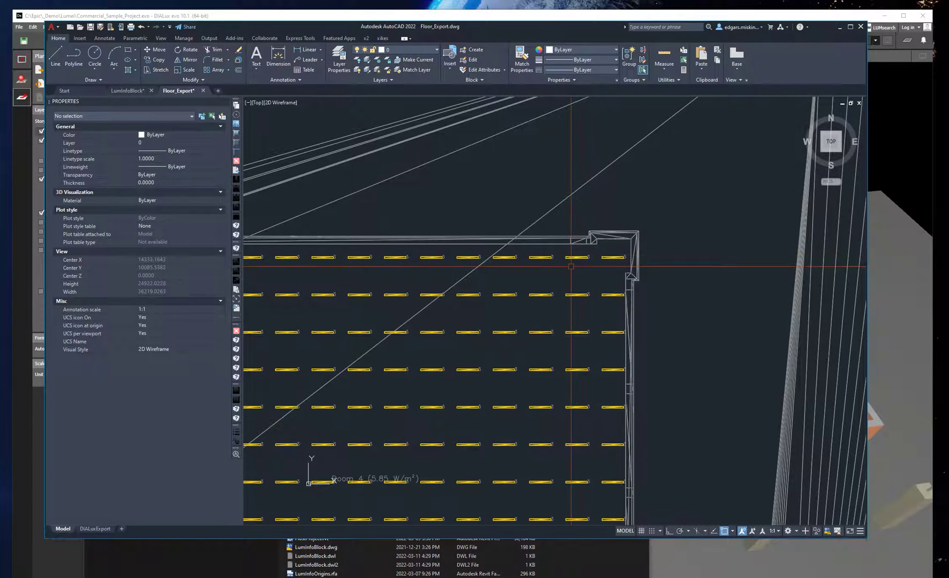
scroll(579, 240, "down", 2)
scroll(579, 241, "up", 2)
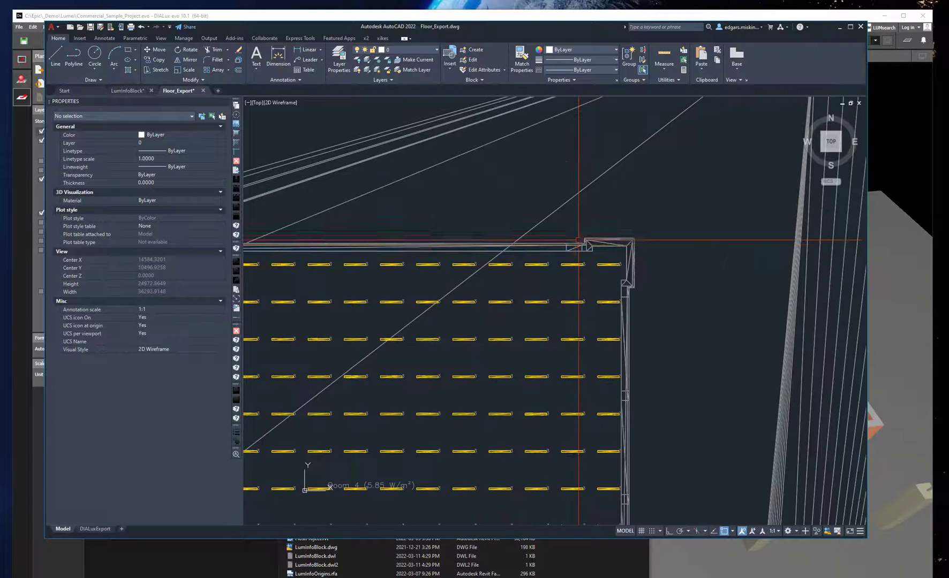
mouse_move(560, 292)
middle_mouse_down()
mouse_move(526, 275)
mouse_move(540, 280)
mouse_move(549, 250)
middle_mouse_up()
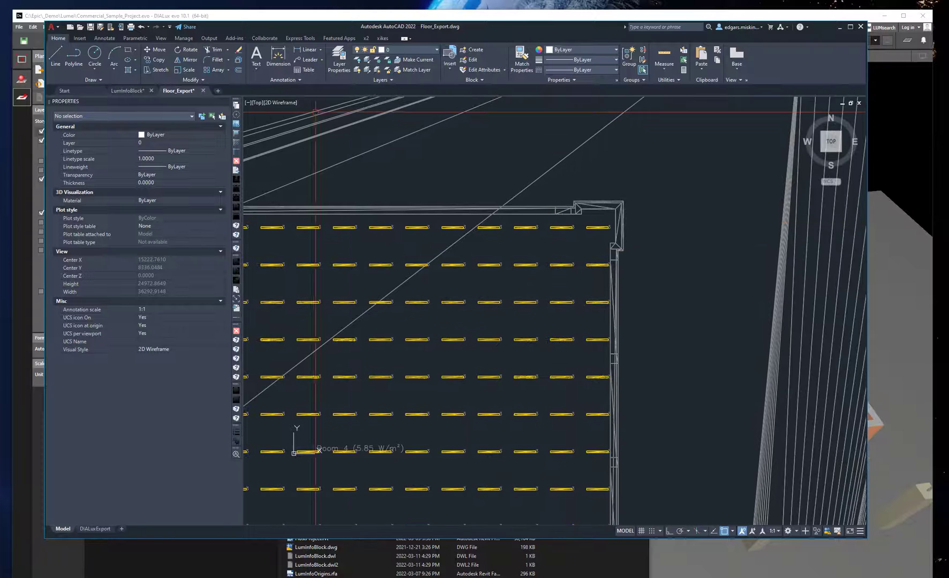
left_click(127, 90)
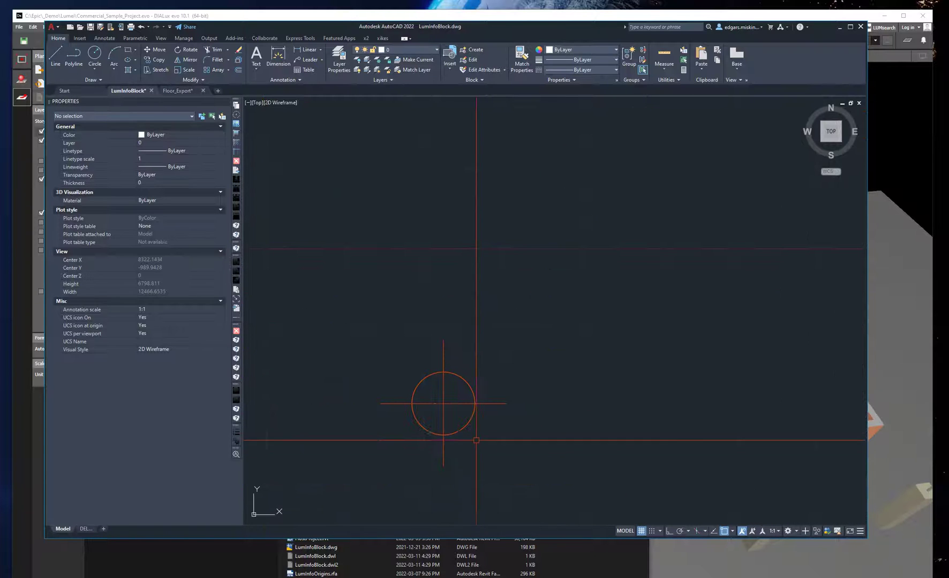
left_click(469, 381)
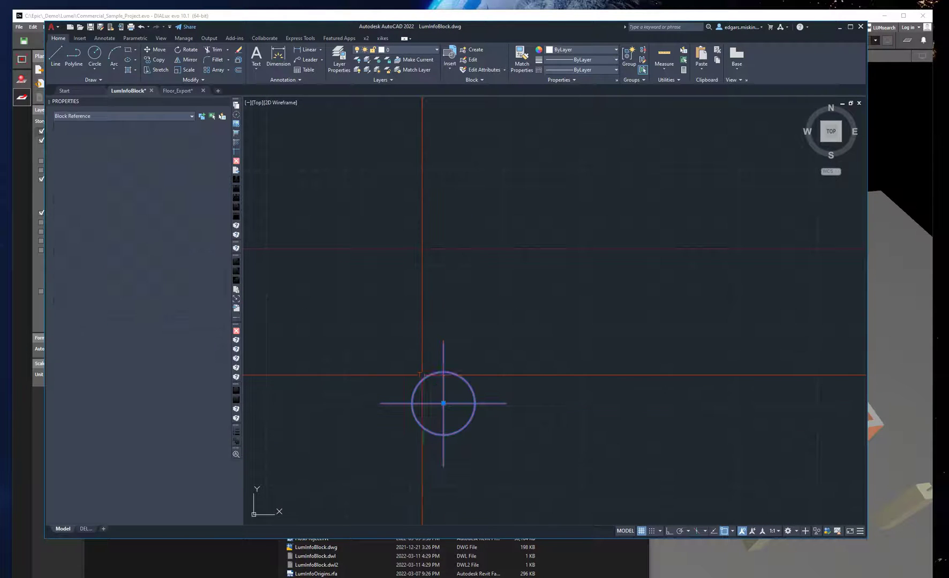
left_click(178, 91)
key("ctrl+v")
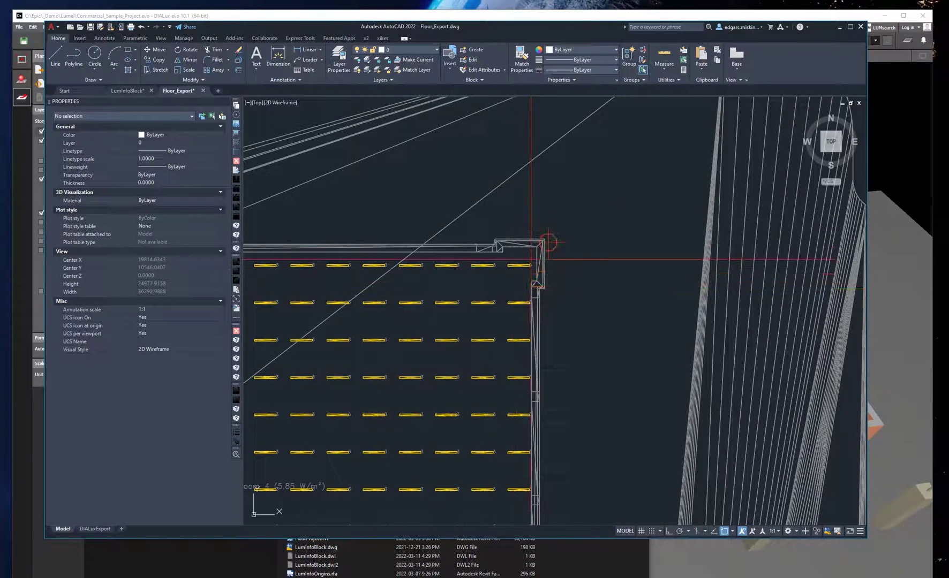
scroll(531, 251, "up", 2)
left_click(542, 212)
Step: Explode the building contour group and move the origin block onto the inner wall corner at the building's upper right
middle_click_drag(606, 265, 591, 295)
left_click(533, 284)
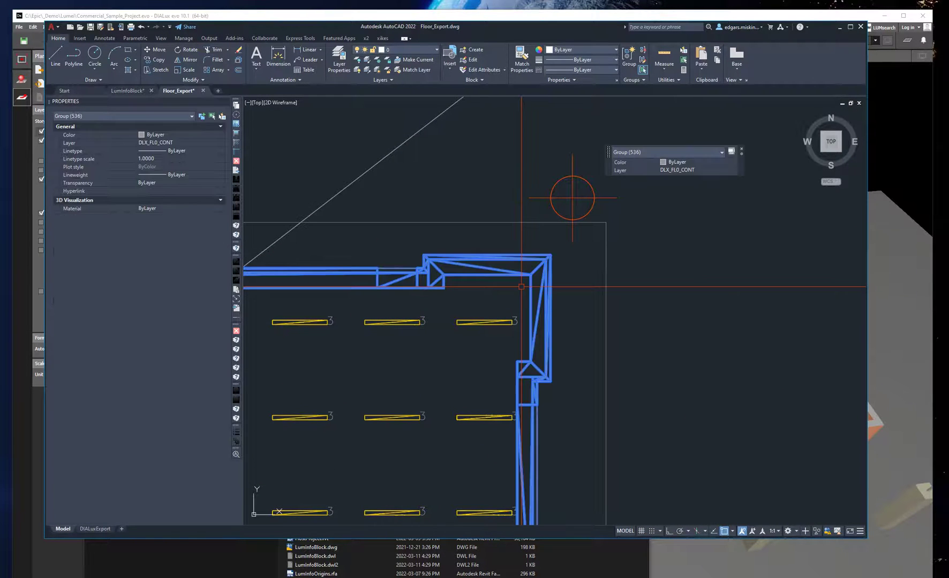
left_click(573, 197)
scroll(519, 289, "up", 2)
scroll(527, 281, "up", 4)
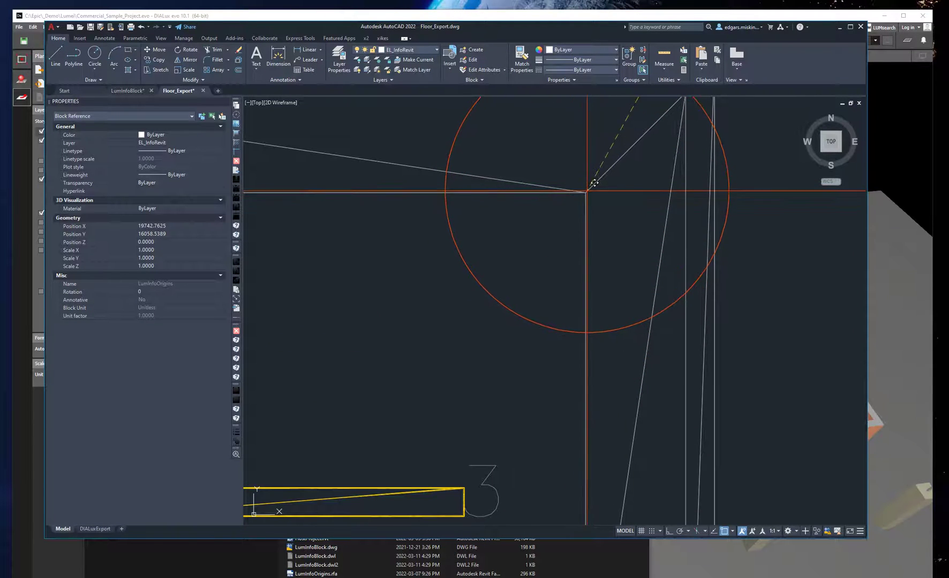
scroll(589, 188, "down", 4)
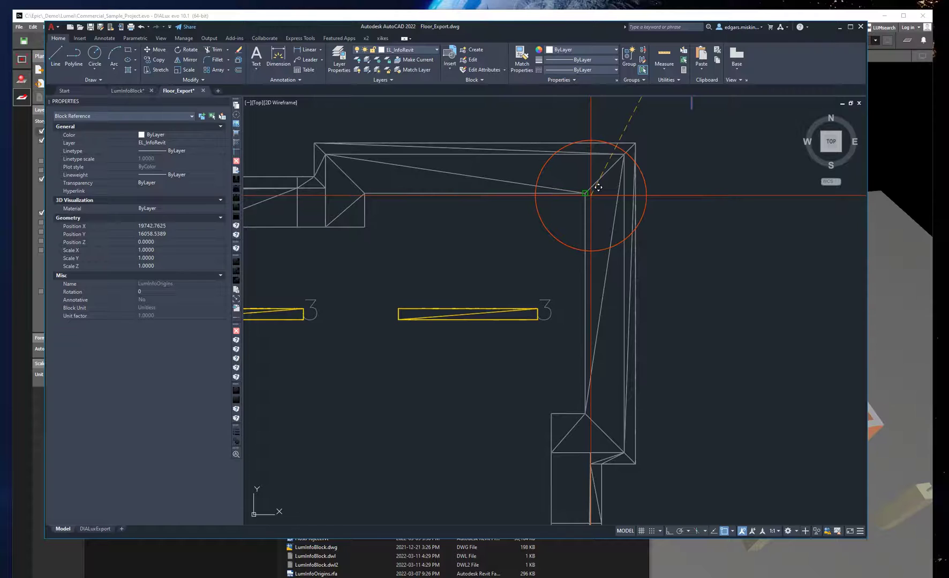
left_click(596, 190)
key("Escape")
Step: Save the Floor_Export drawing with the whole building plan in view
scroll(602, 273, "down", 5)
middle_click_drag(615, 312, 637, 239)
middle_click_drag(564, 300, 648, 262)
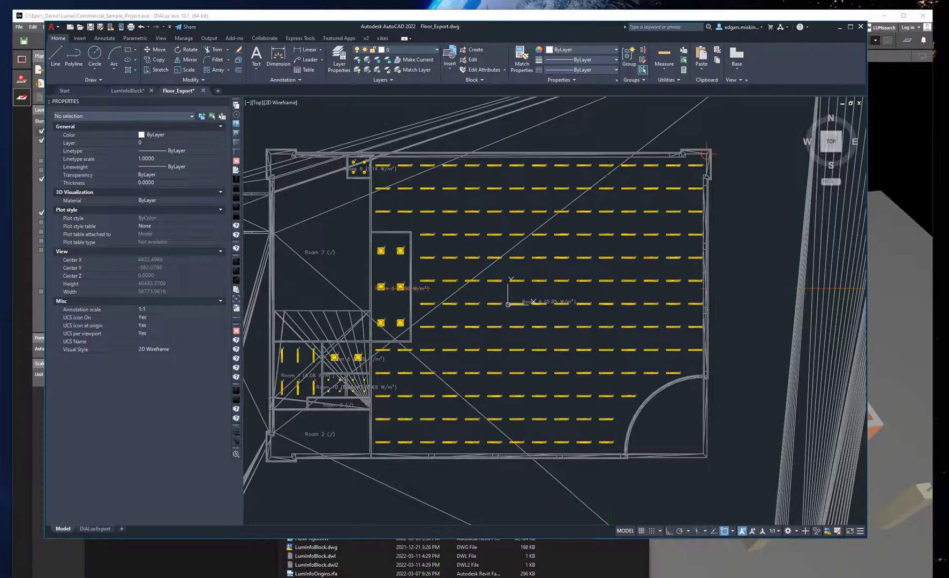
key("ctrl+s")
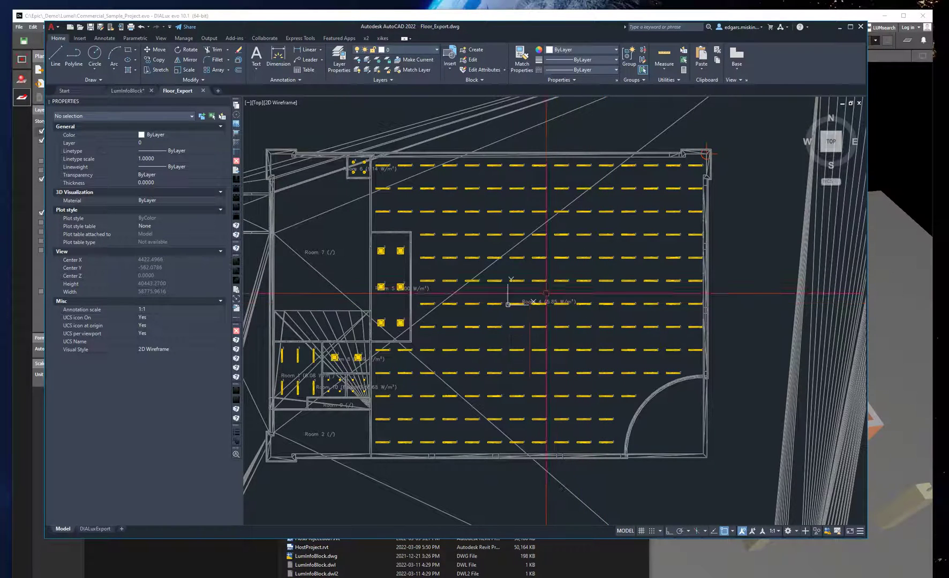
Step: Open the text window to review the drawing's command history
middle_click_drag(524, 303, 536, 280)
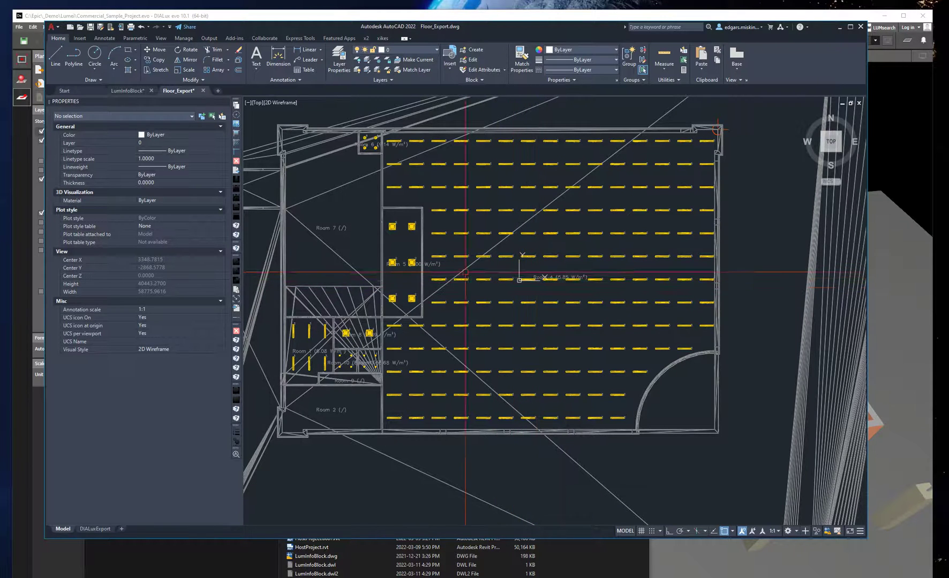
middle_click_drag(468, 289, 472, 295)
middle_click_drag(537, 298, 529, 293)
key("F2")
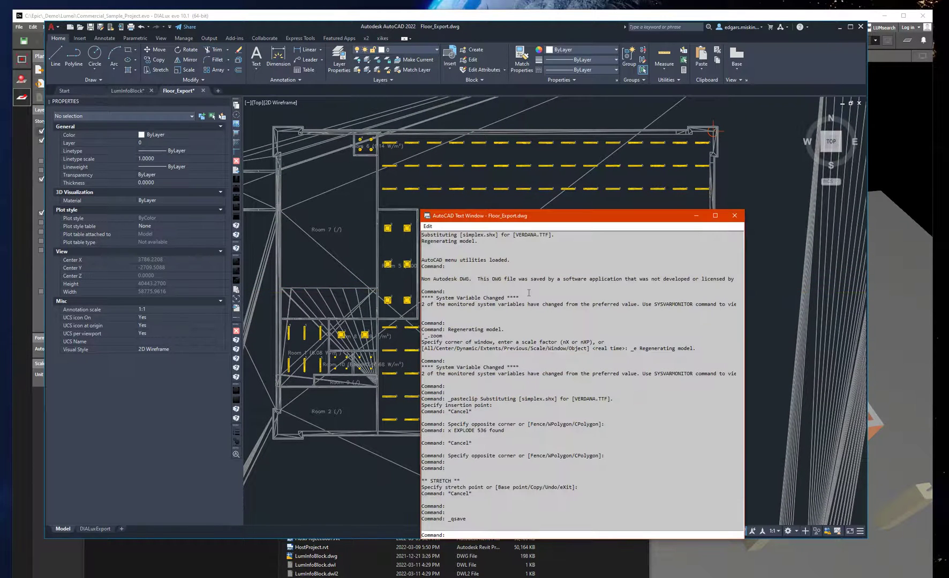
Step: Load the EpicLumExporter.dll .NET assembly into the Floor_Export drawing with NETLOAD
type("netload")
key("Return")
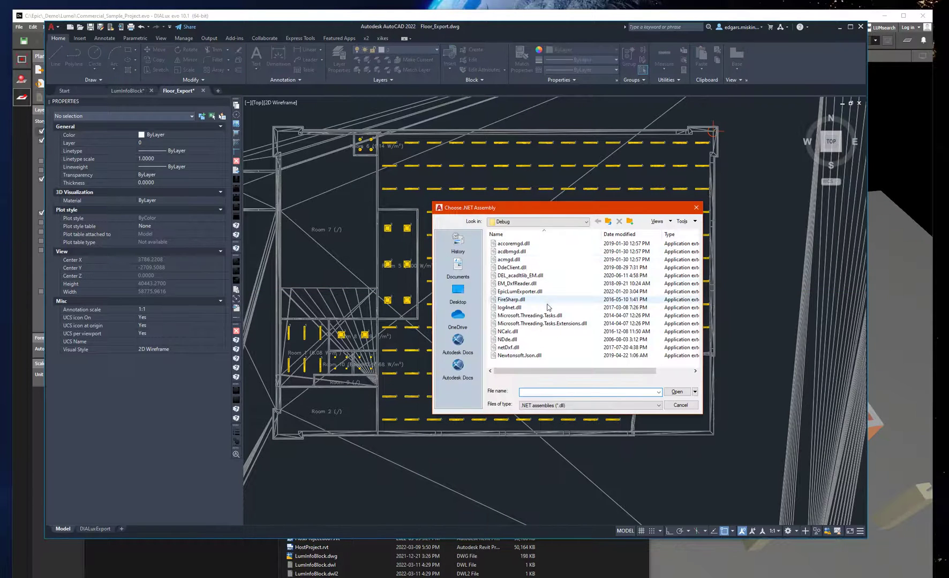
double_click(523, 292)
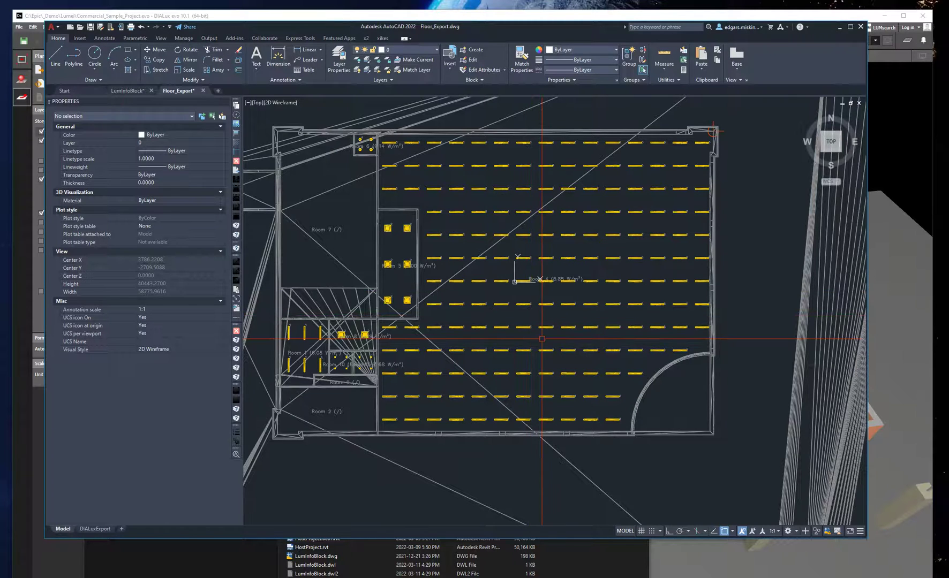
Step: Export the luminaires of the Floor_Export drawing with the LUMEXPORT command and return to the drawing view
key("F2")
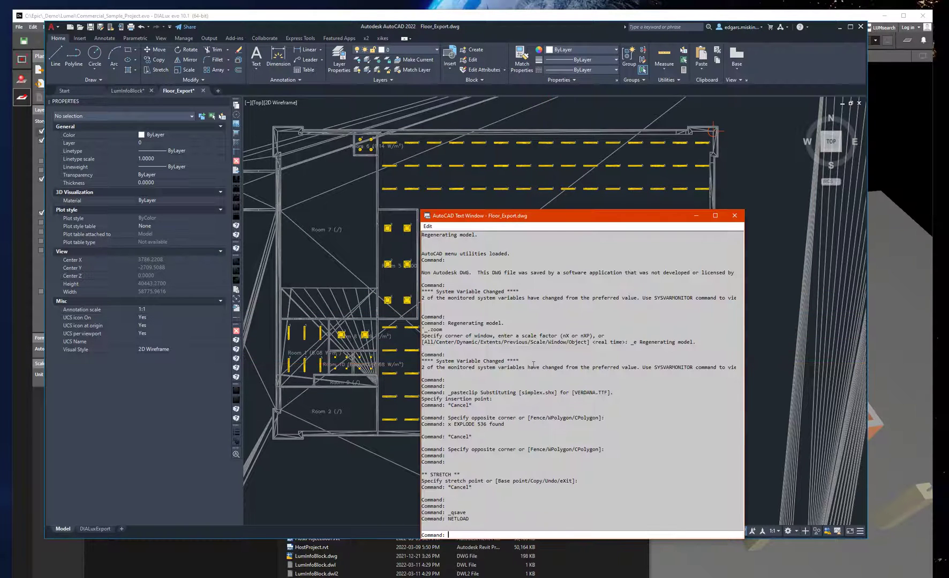
type("LUMEXPORT")
key("Return")
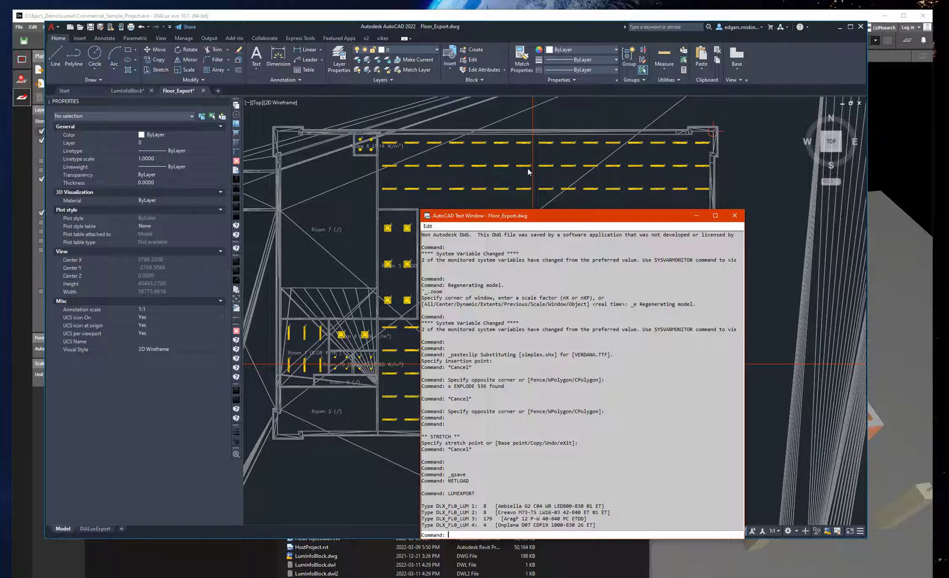
left_click(510, 146)
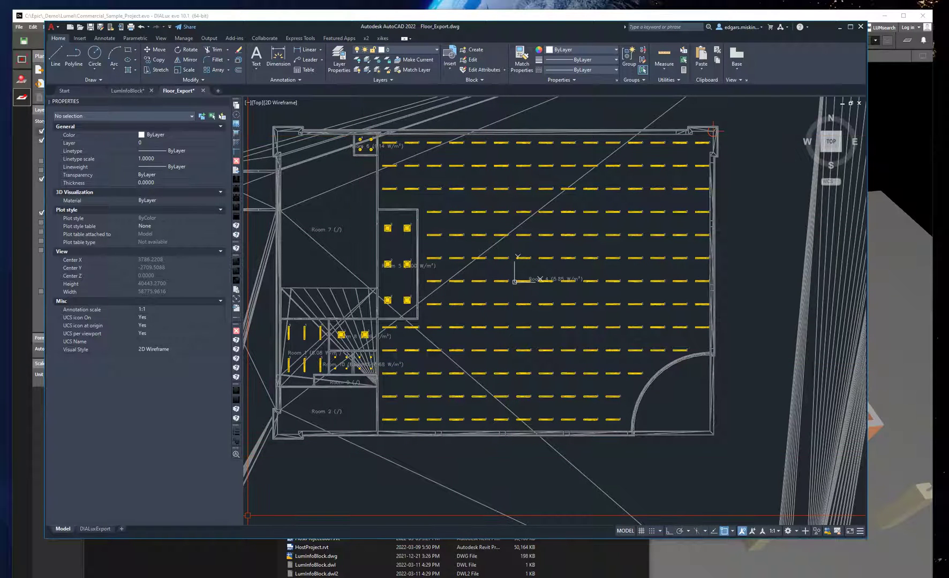
Step: Switch to the HostProject model in Revit and inspect the LumInfoOrigins fixture at the building's upper-right wall corner on Level 1
key("alt+Tab")
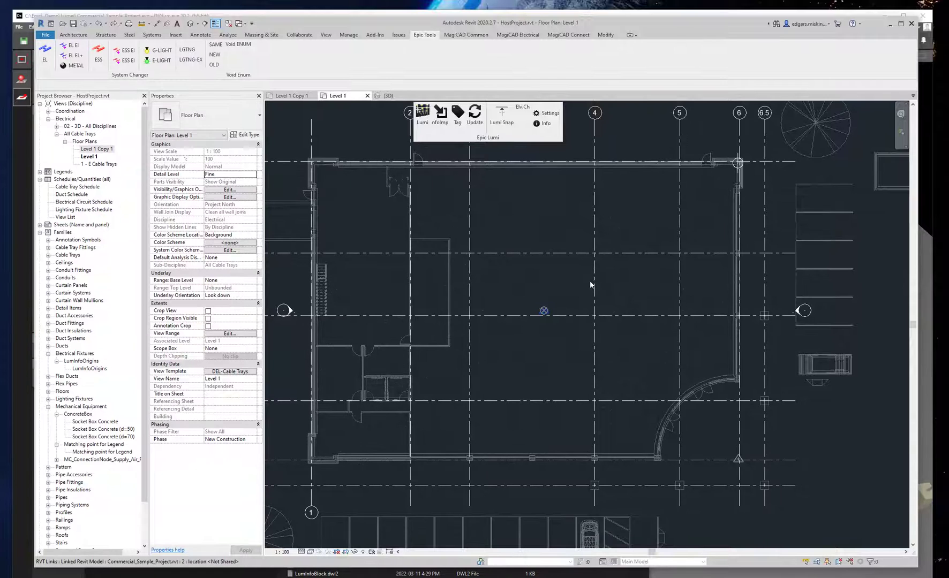
scroll(616, 239, "up", 3)
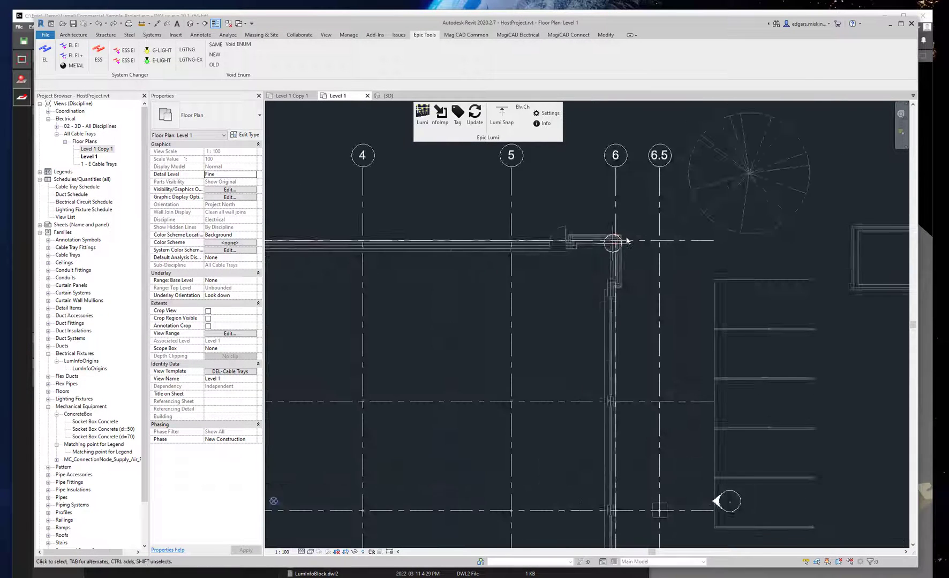
scroll(627, 240, "up", 5)
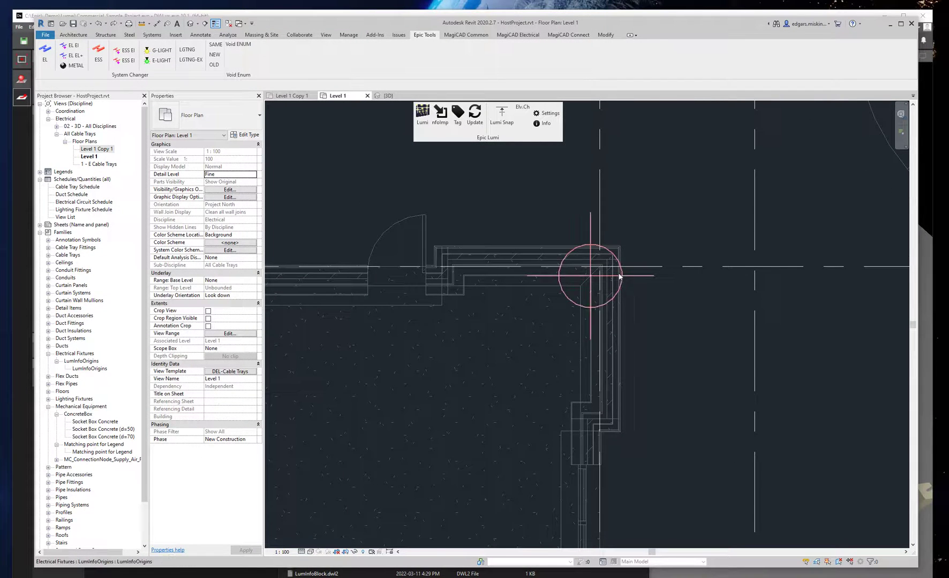
left_click(620, 277)
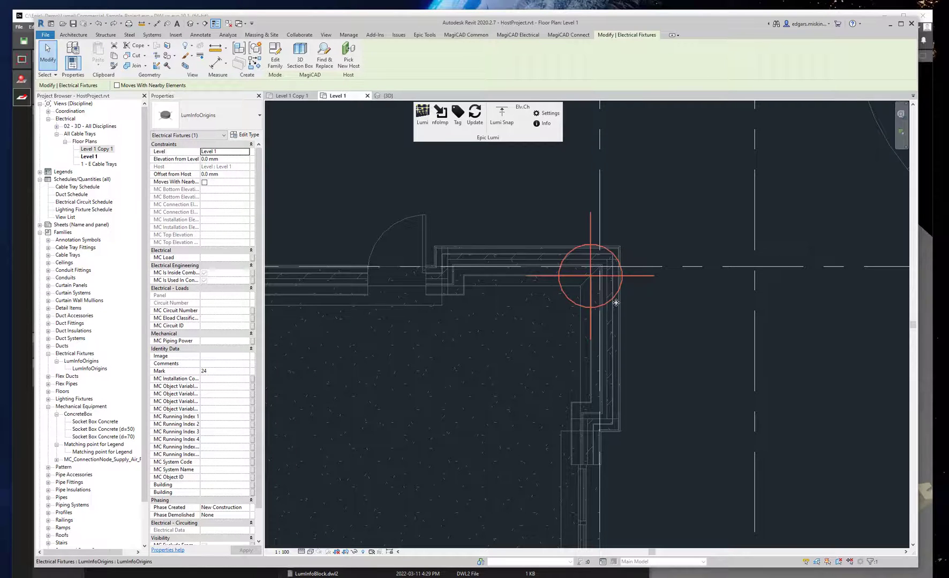
middle_click_drag(511, 352, 587, 314)
scroll(631, 297, "down", 3)
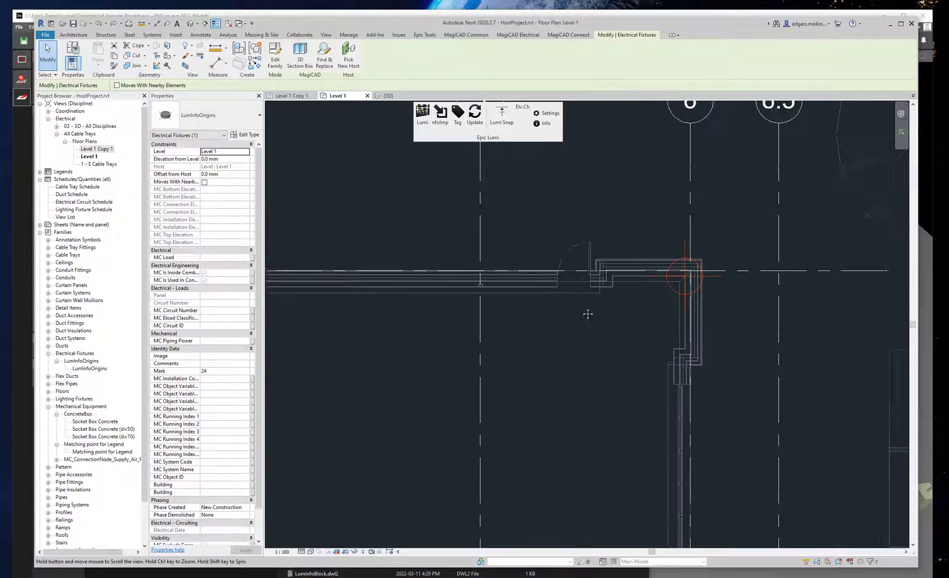
left_click(449, 177)
Step: Import the exported luminaires onto Level 1 with the Epic Luminaire Importer, keeping the matched Revit families, and dismiss the summary
left_click(423, 113)
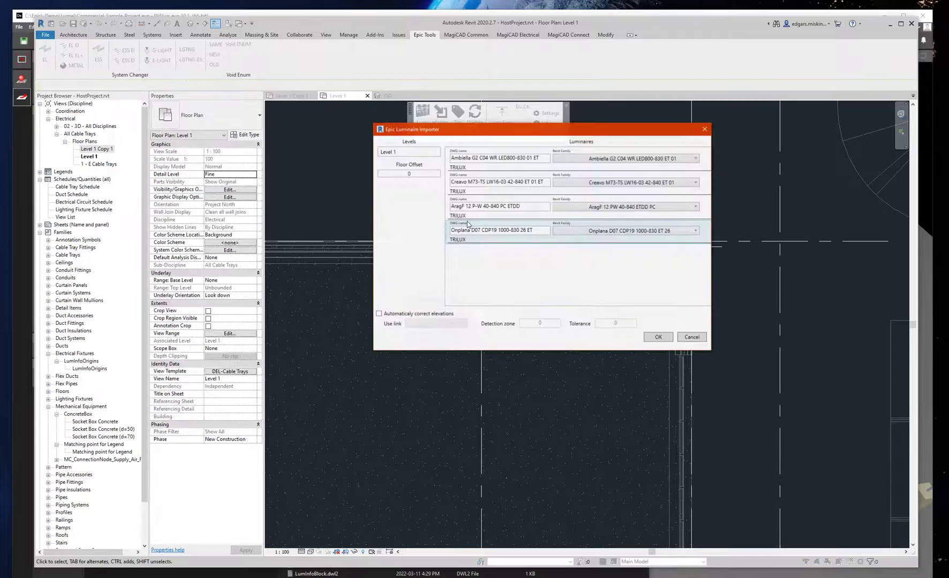
left_click_drag(532, 134, 544, 222)
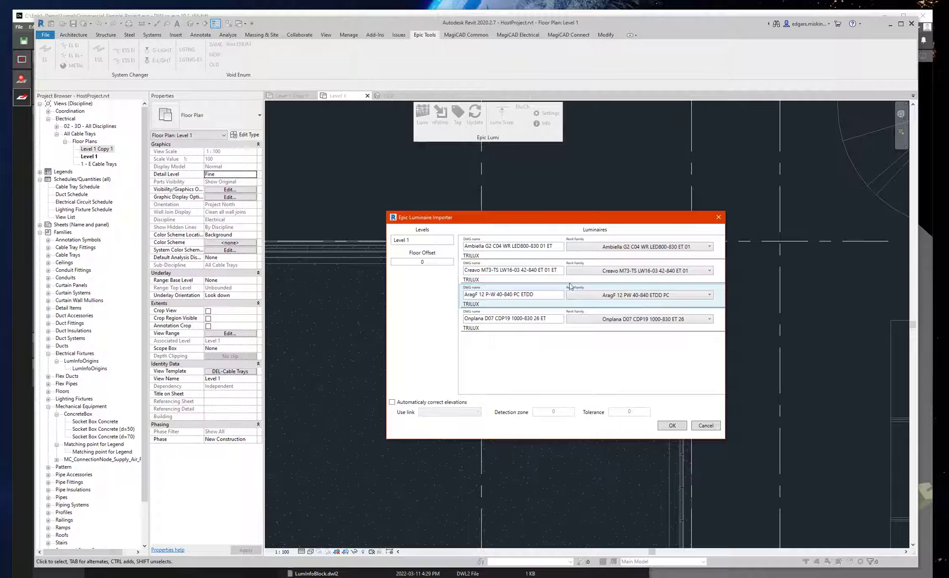
left_click(421, 240)
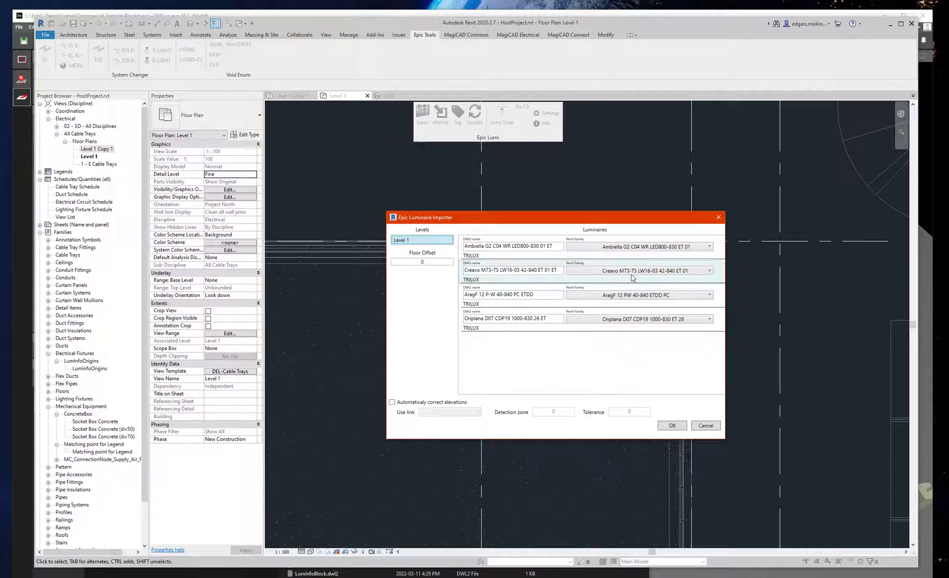
left_click(629, 247)
left_click(634, 247)
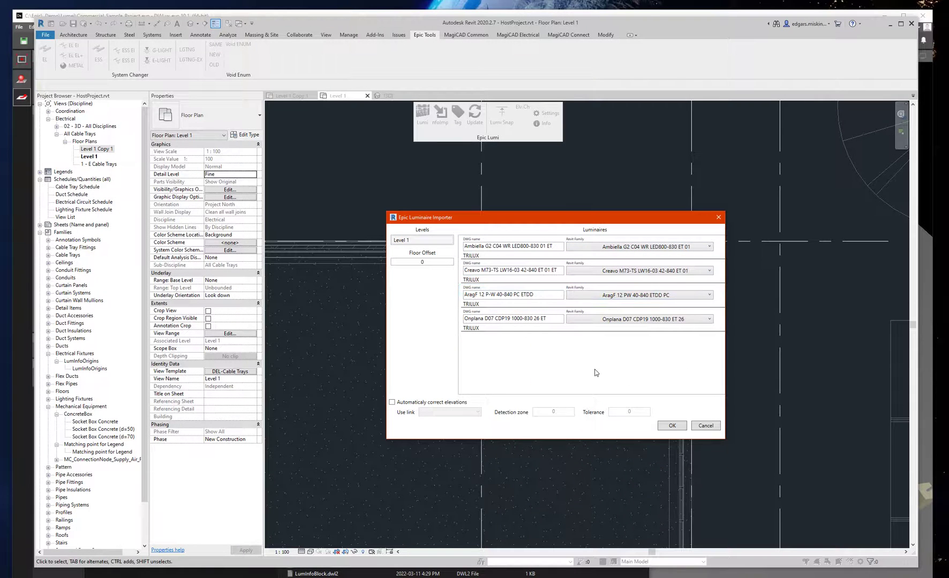
left_click(672, 426)
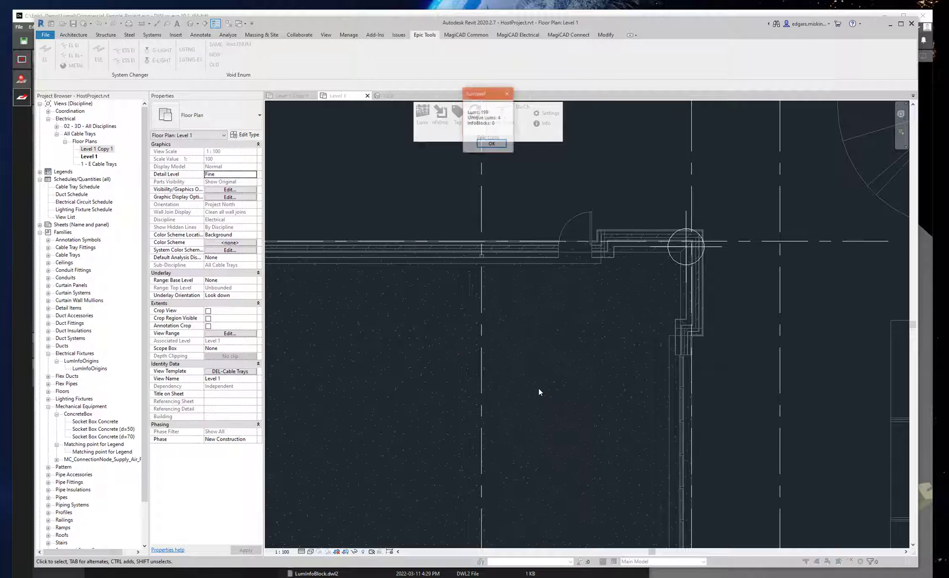
left_click(505, 224)
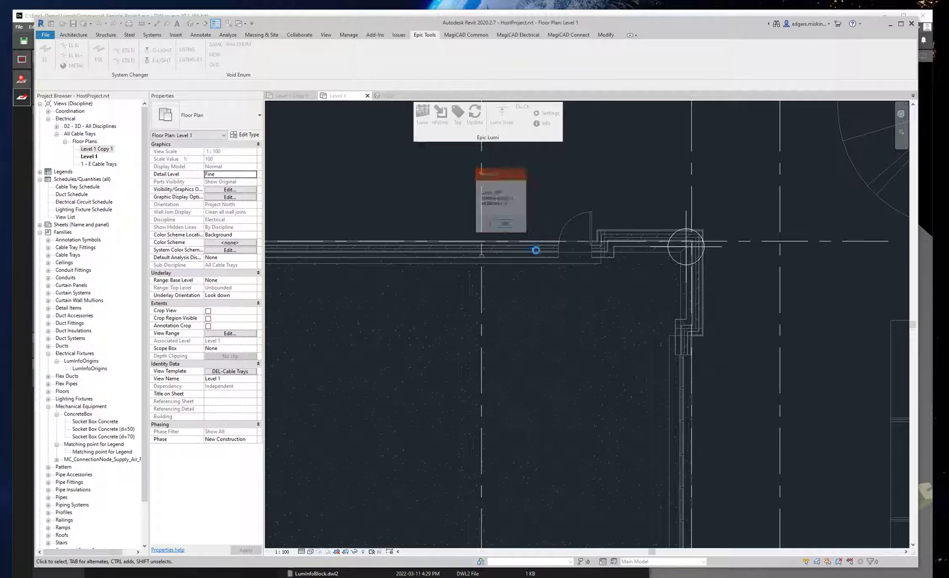
Step: Select the square Creavo and round Ambiella fixtures in the small rooms near grid D and isolate them in a 3D section box view
scroll(577, 348, "down", 8)
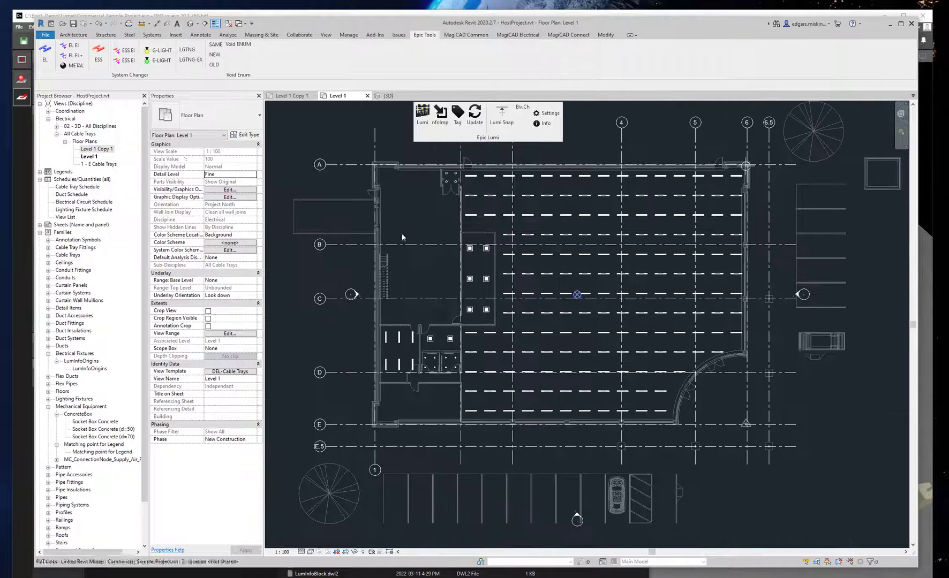
scroll(448, 339, "up", 2)
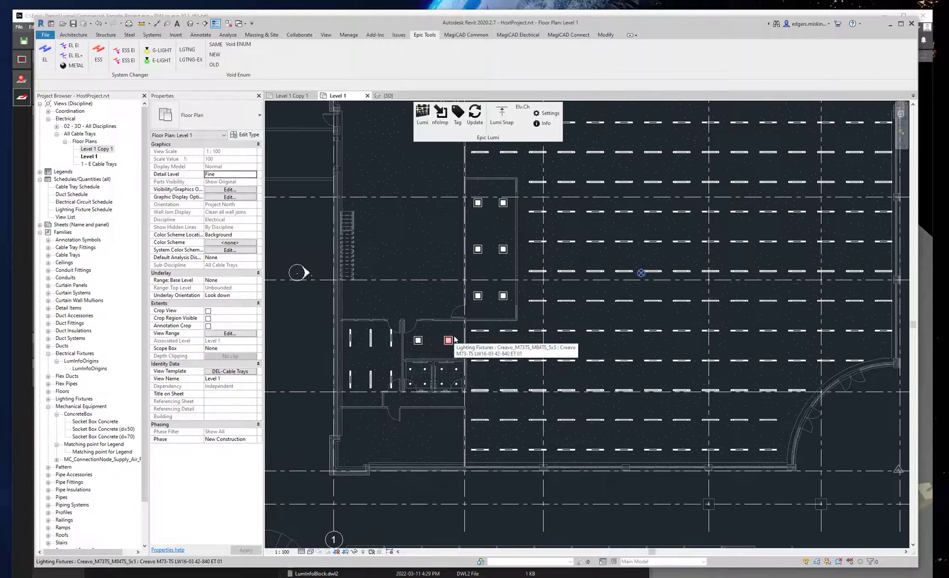
scroll(450, 343, "up", 2)
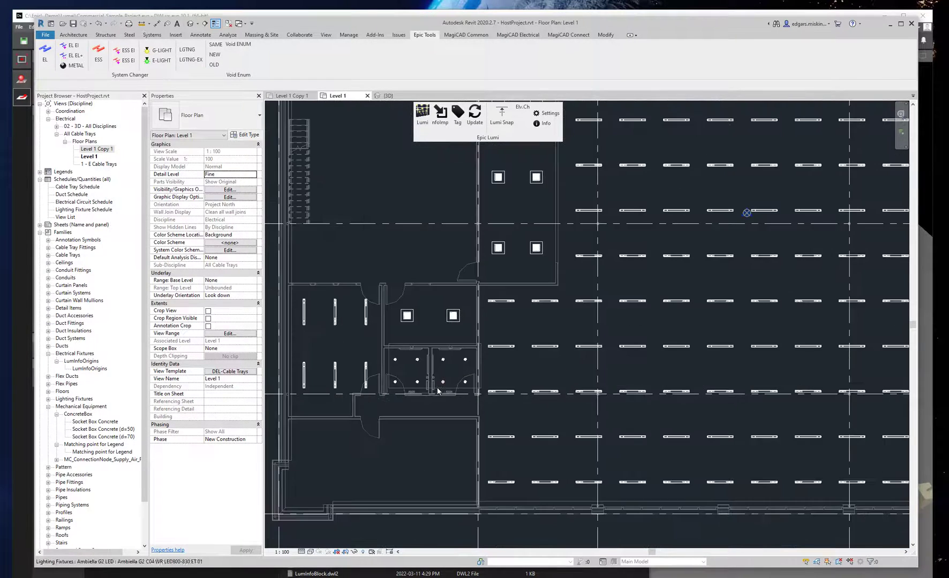
left_click_drag(504, 273, 617, 424)
key("x")
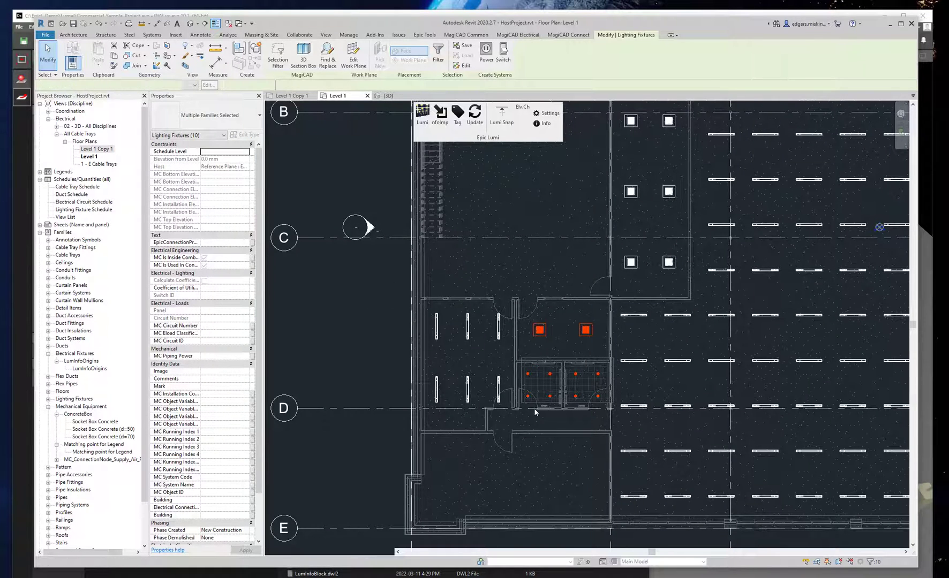
Step: Examine from several angles how the selected fixtures sit relative to the room ceilings in the 3D section box view
middle_click_drag(500, 423, 506, 346, "shift")
scroll(637, 276, "up", 4)
scroll(616, 339, "down", 5)
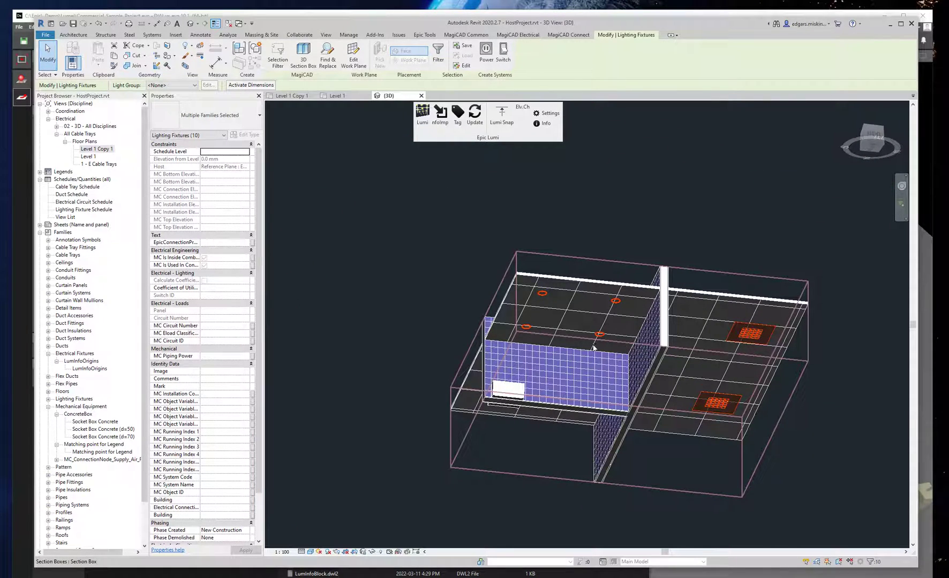
middle_click_drag(454, 361, 496, 397, "shift")
middle_click_drag(576, 405, 604, 348, "shift")
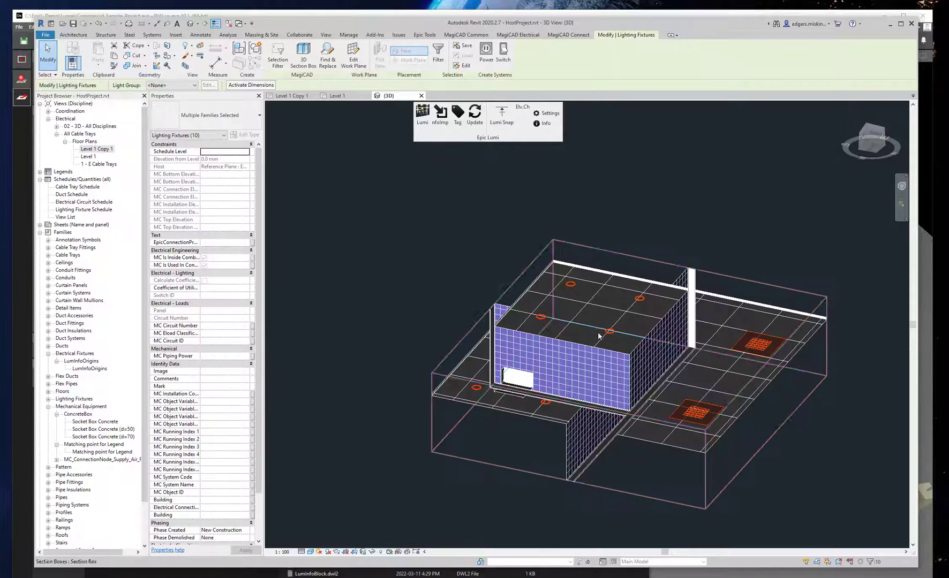
middle_click_drag(662, 410, 618, 376)
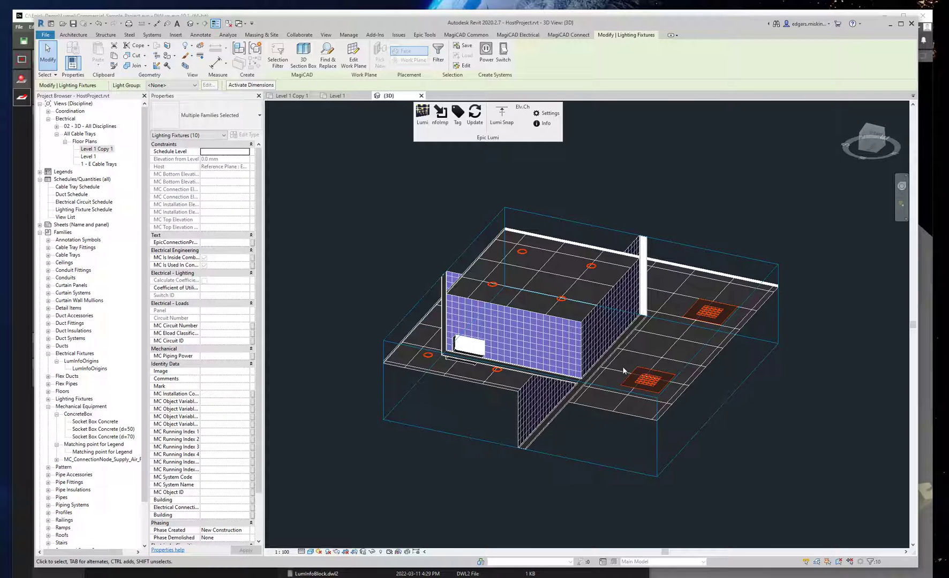
middle_click_drag(494, 356, 731, 383, "shift")
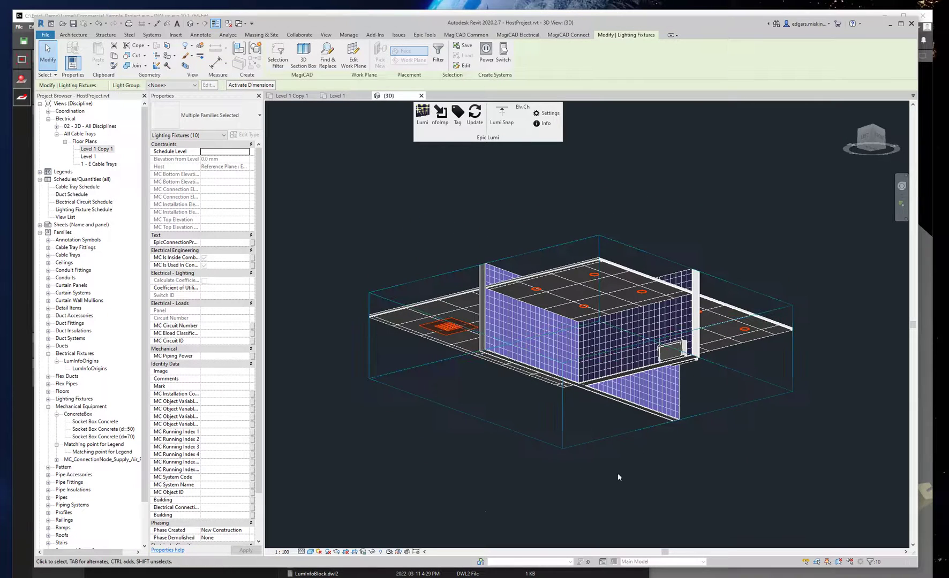